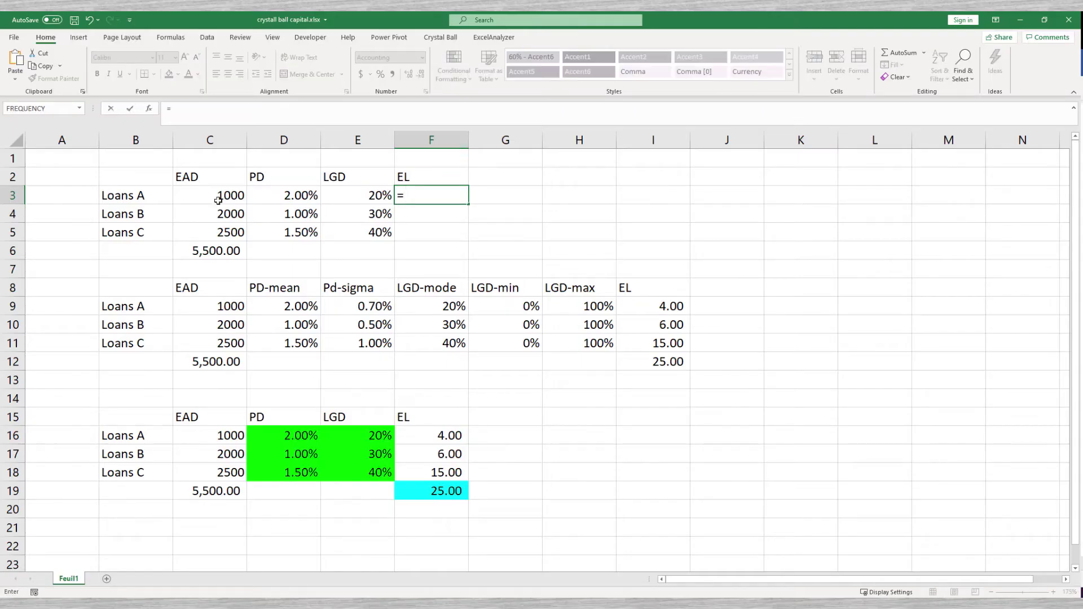
Enter the EL formula =C3*D3*E3 in F3 and fill it down to F5
{"action": "left_click", "coordinate": [216, 192]}
{"action": "type", "text": "*"}
{"action": "left_click", "coordinate": [286, 187]}
{"action": "type", "text": "*"}
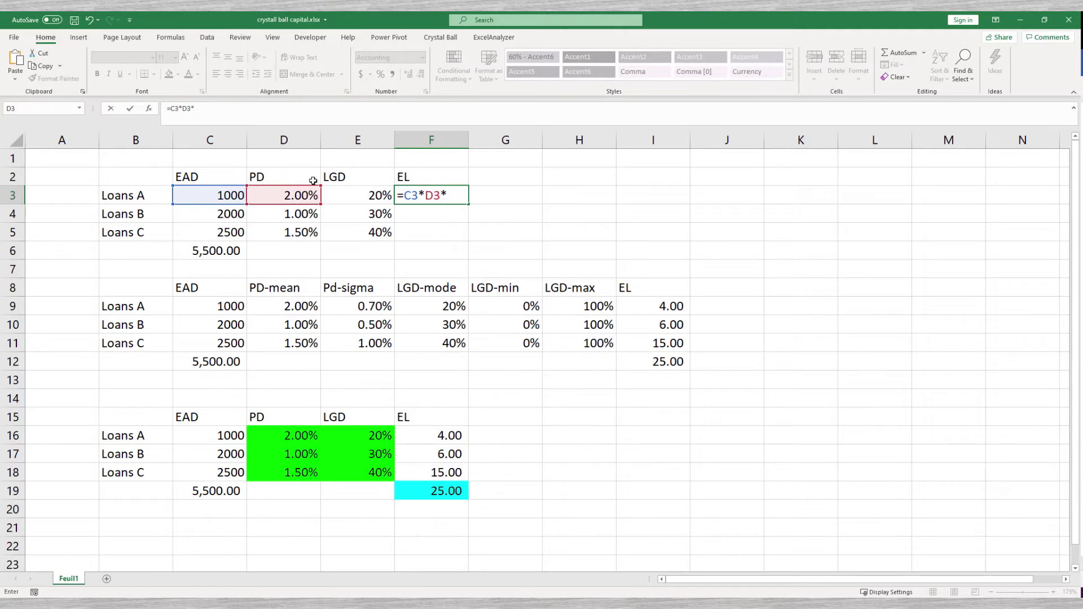
{"action": "left_click", "coordinate": [353, 195]}
{"action": "key", "text": "Return"}
{"action": "left_click", "coordinate": [462, 200]}
{"action": "left_click_drag", "start_coordinate": [467, 204], "coordinate": [463, 240]}
Total the expected losses in F6 with =SUM(F3:F5), giving 25.00
{"action": "left_click", "coordinate": [453, 251]}
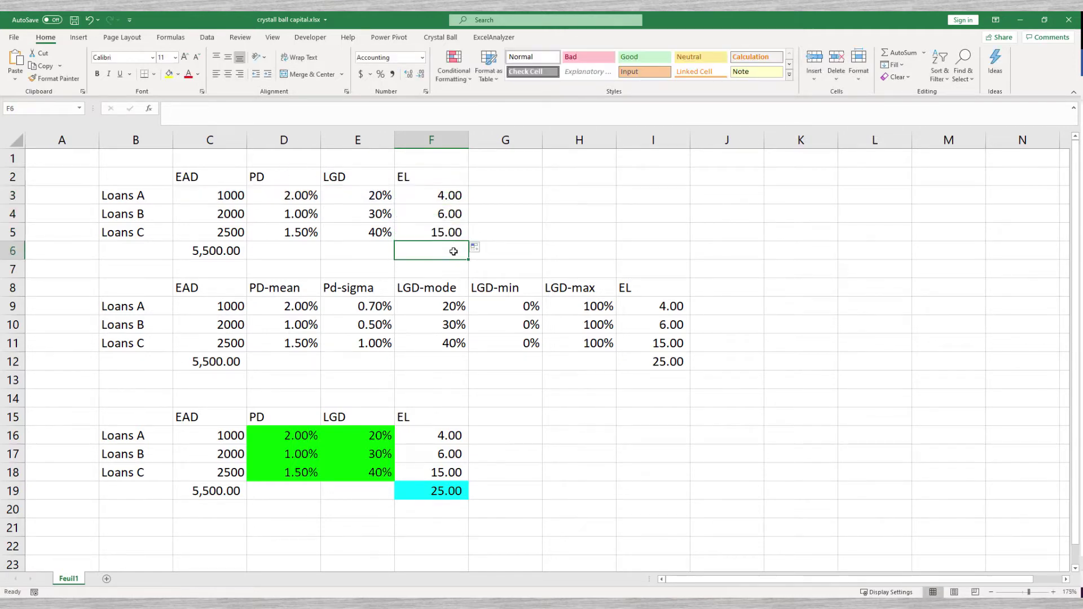
{"action": "type", "text": "=sum"}
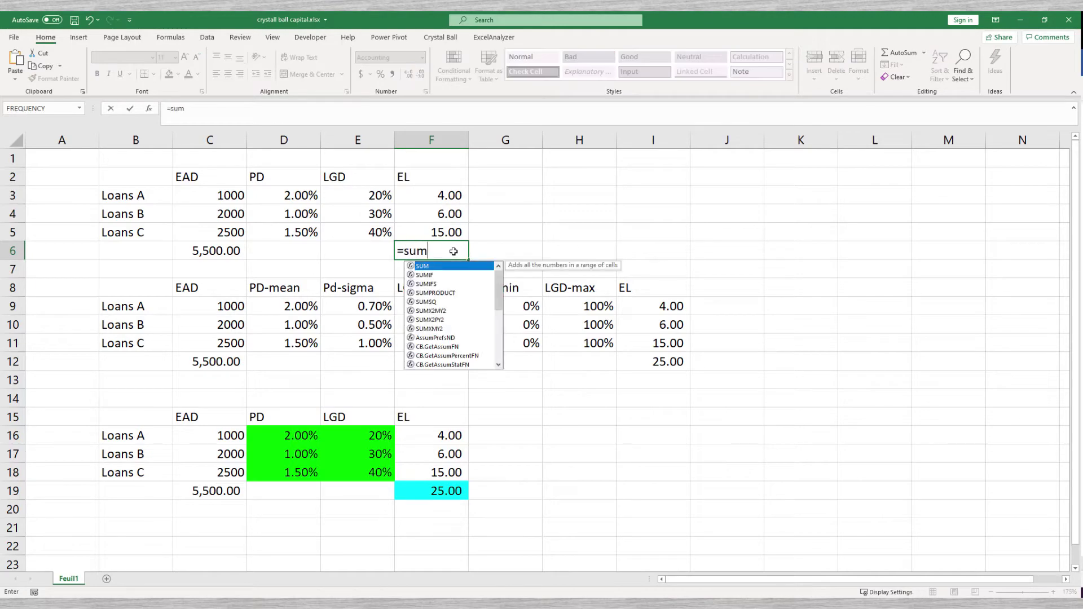
{"action": "type", "text": "("}
{"action": "left_click_drag", "start_coordinate": [445, 198], "coordinate": [449, 228]}
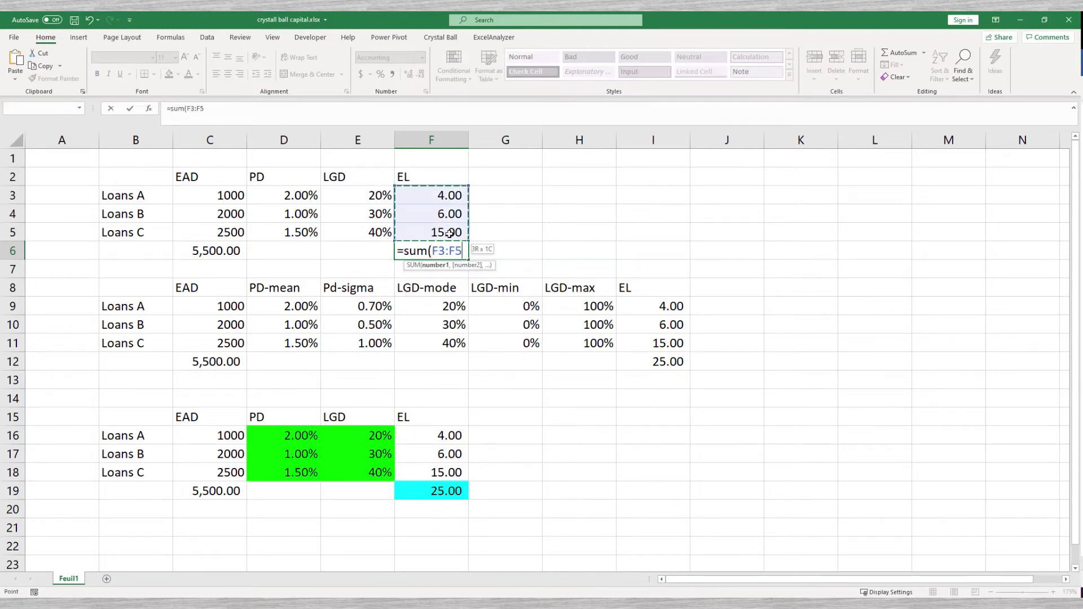
{"action": "key", "text": "Return"}
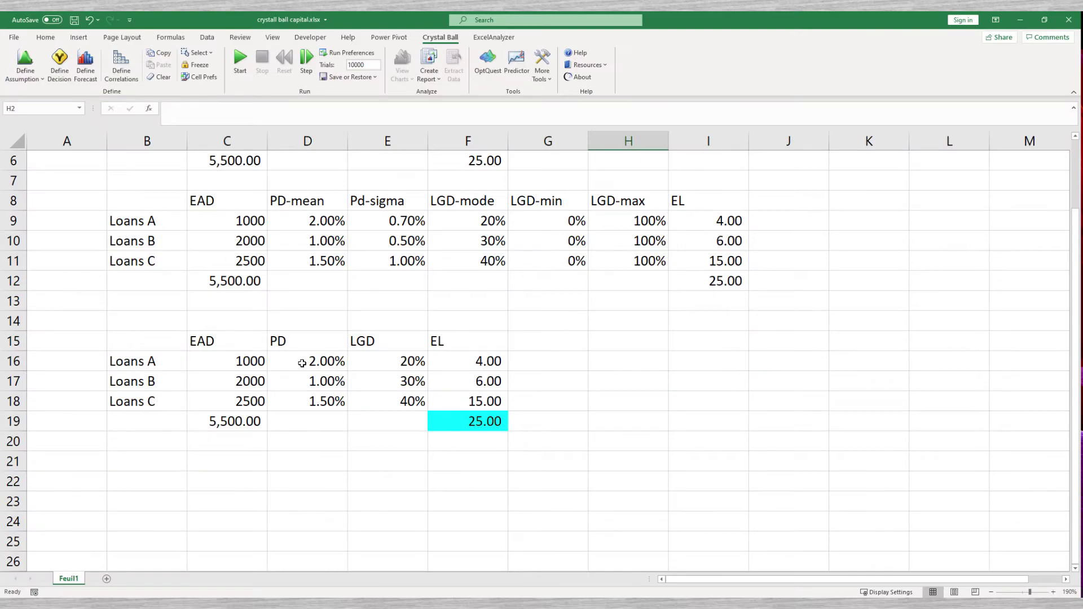
Make D16 a lognormal assumption with mean linked to D9 and standard deviation to E9
{"action": "left_click", "coordinate": [317, 362]}
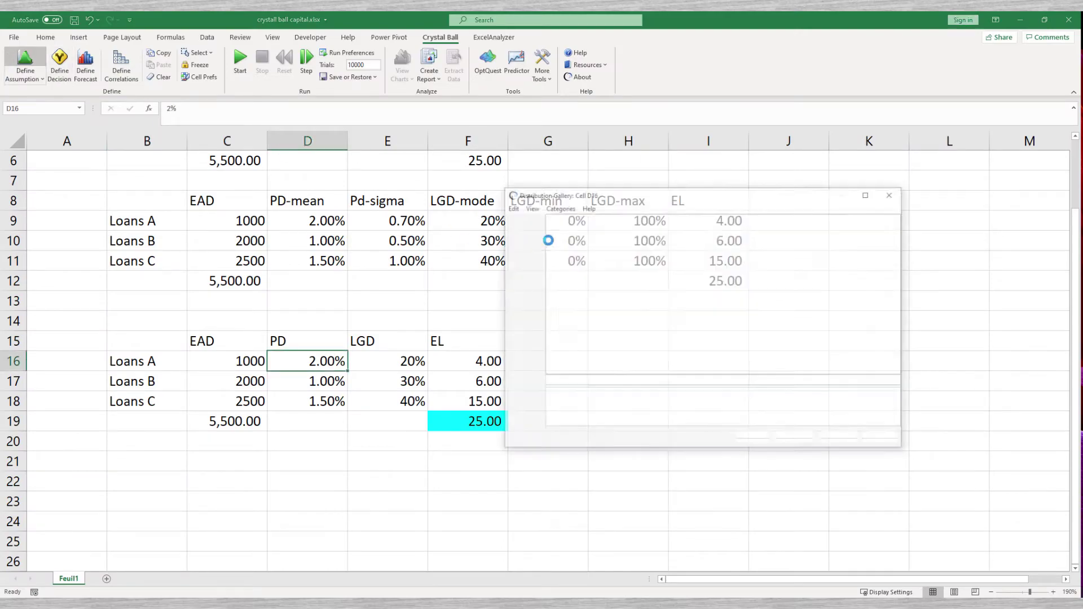
{"action": "left_click", "coordinate": [8, 56]}
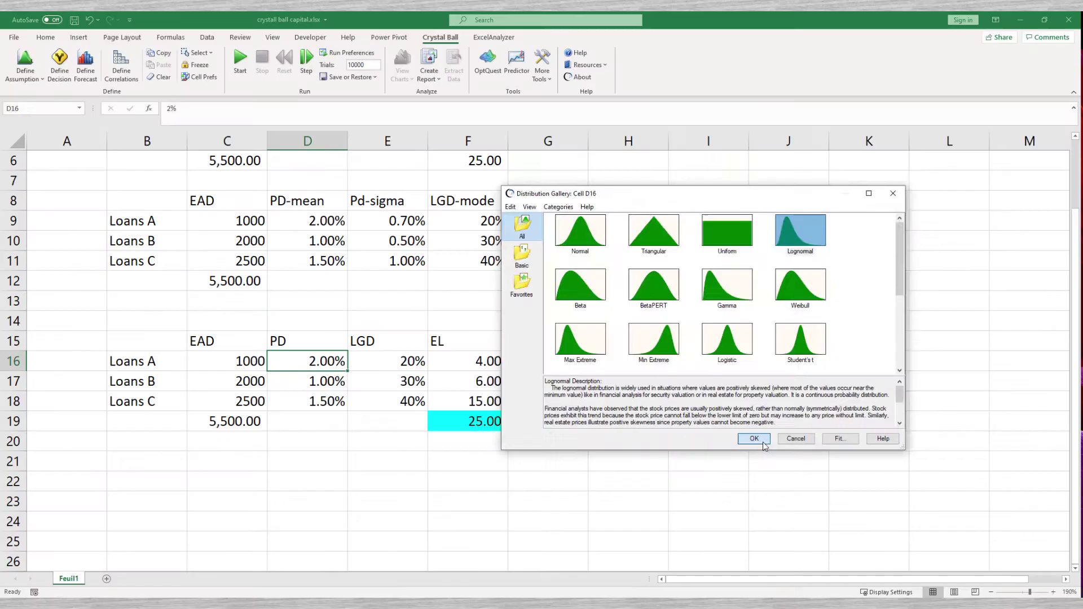
{"action": "left_click", "coordinate": [648, 529]}
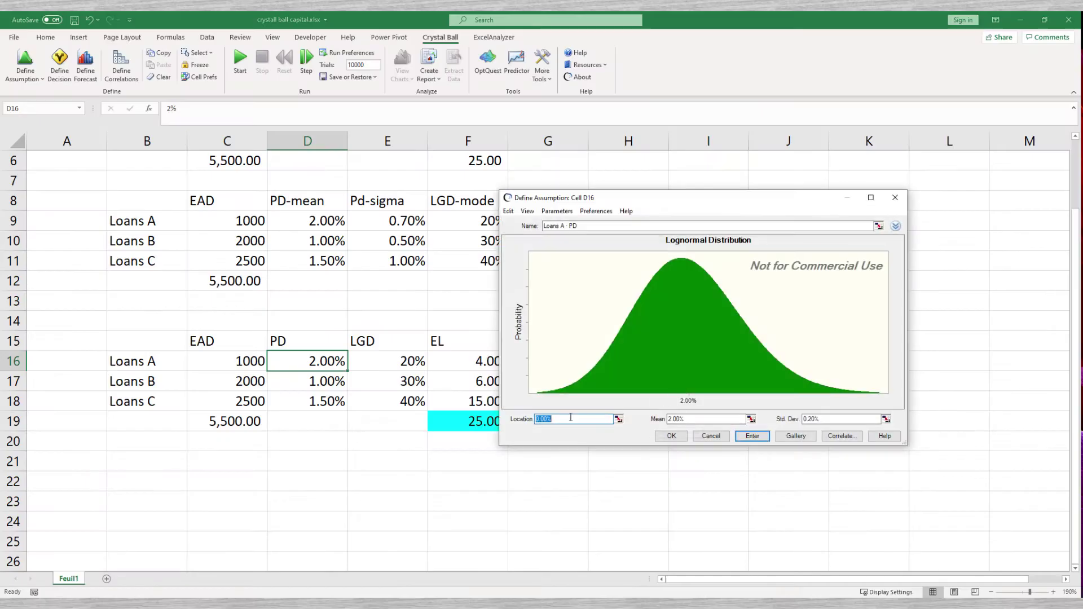
{"action": "left_click", "coordinate": [751, 418]}
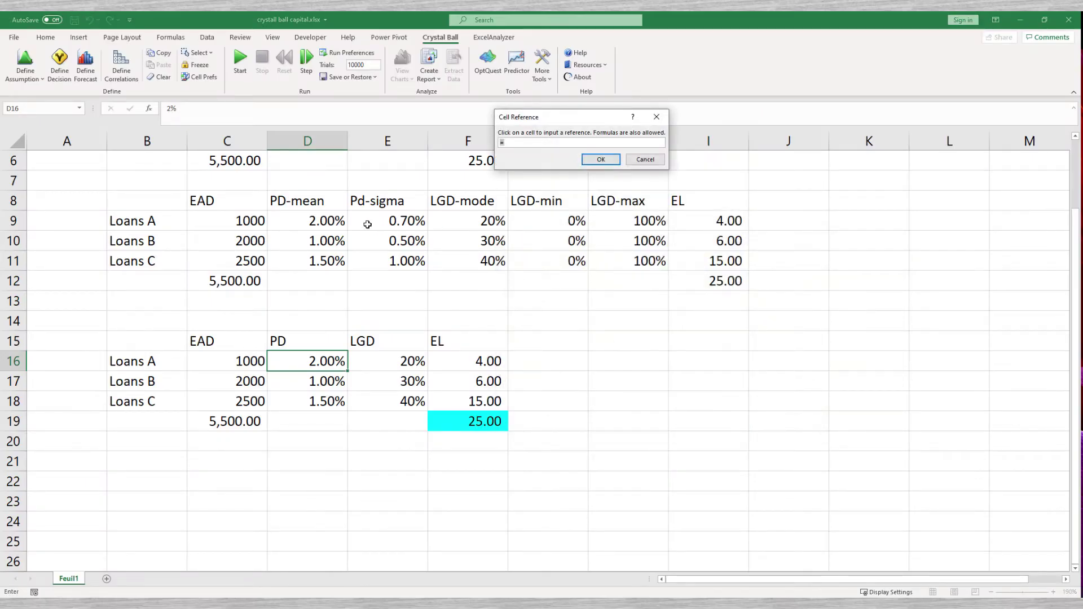
{"action": "left_click", "coordinate": [332, 221]}
{"action": "left_click", "coordinate": [599, 162]}
{"action": "left_click", "coordinate": [881, 420]}
{"action": "left_click", "coordinate": [407, 222]}
{"action": "left_click", "coordinate": [601, 159]}
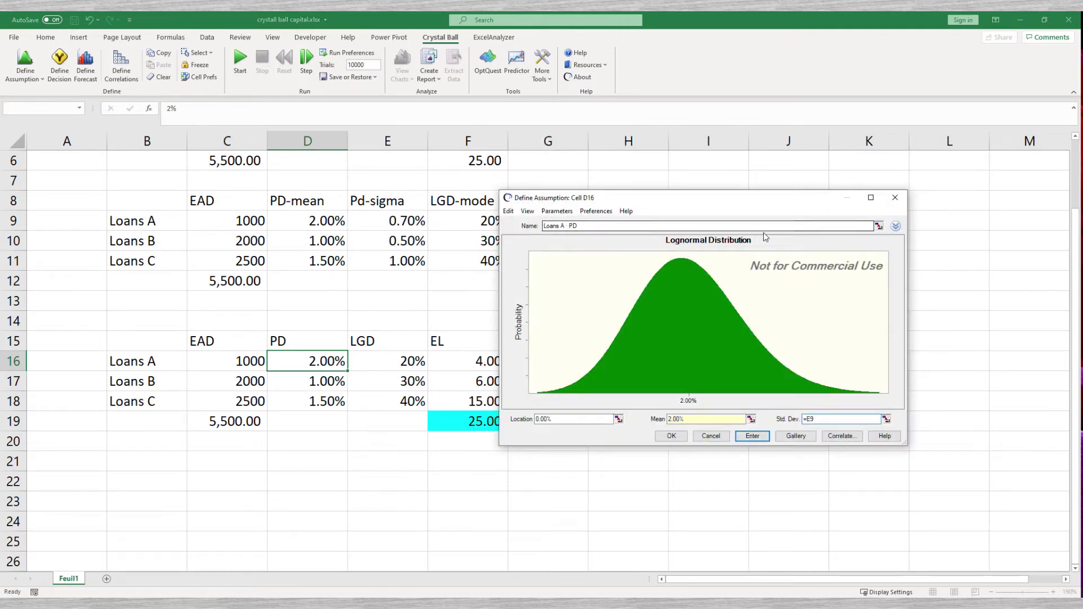
Name the D16 assumption =D$15&" "&B16 and save it
{"action": "left_click", "coordinate": [885, 226]}
{"action": "left_click", "coordinate": [289, 340]}
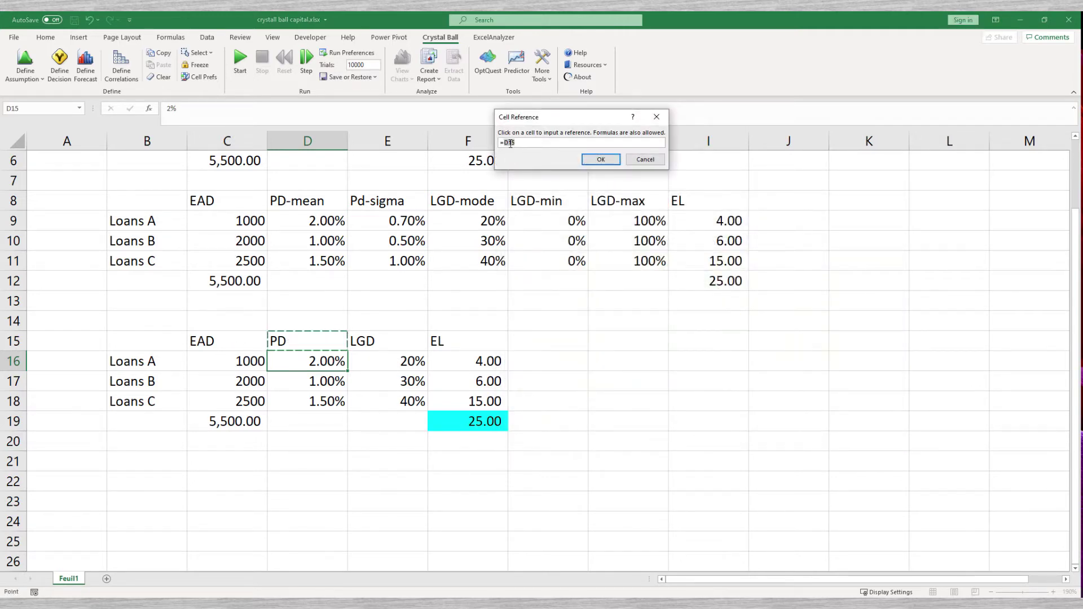
{"action": "key", "text": "F4"}
{"action": "key", "text": "F4"}
{"action": "type", "text": "&\" \"&"}
{"action": "left_click", "coordinate": [119, 360]}
{"action": "left_click", "coordinate": [599, 160]}
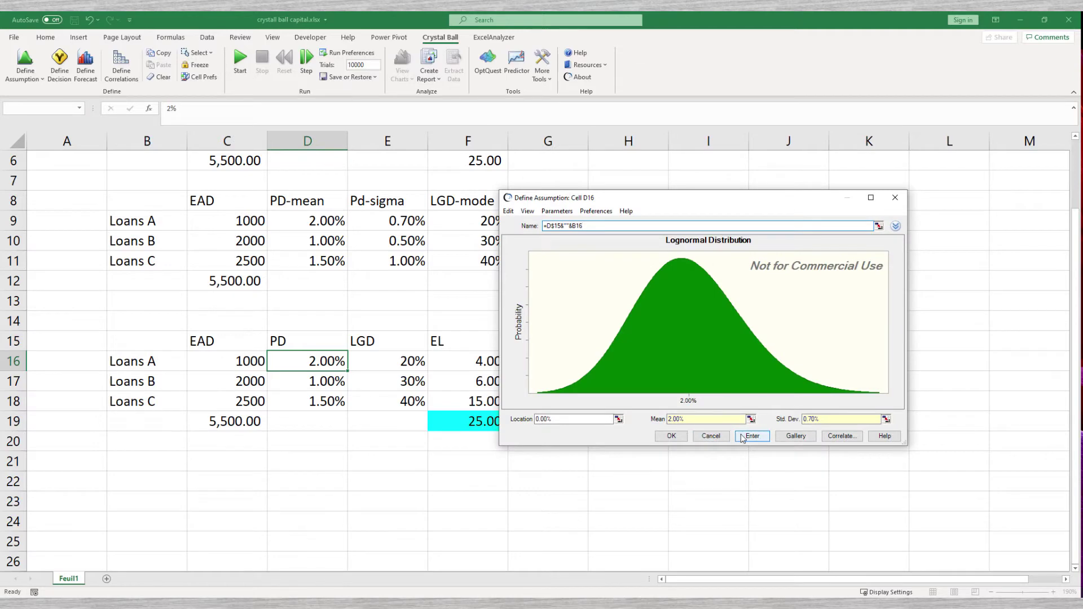
{"action": "left_click", "coordinate": [742, 437]}
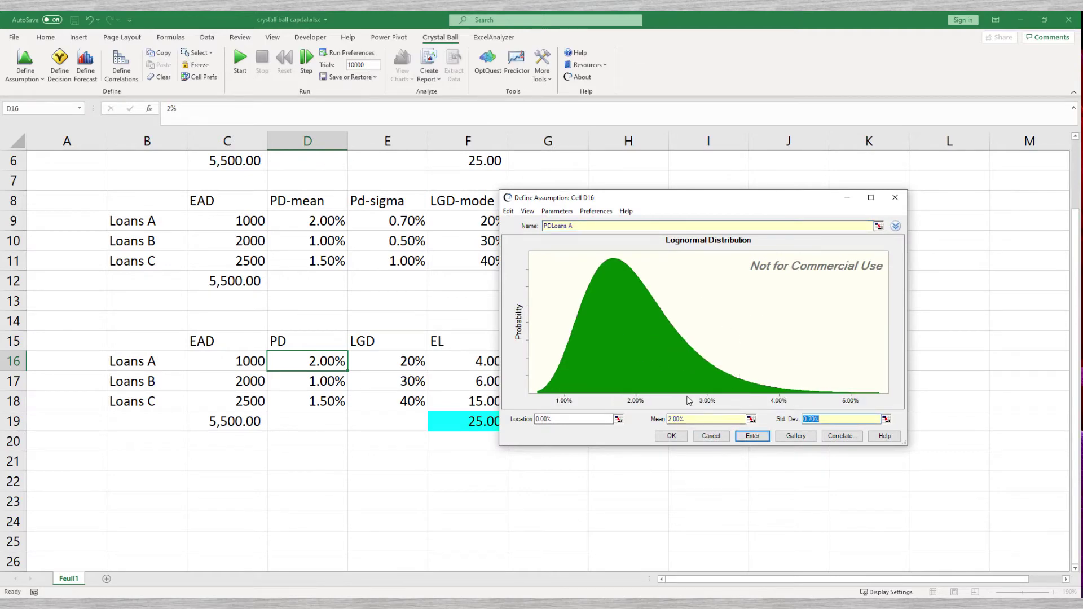
{"action": "left_click", "coordinate": [672, 436]}
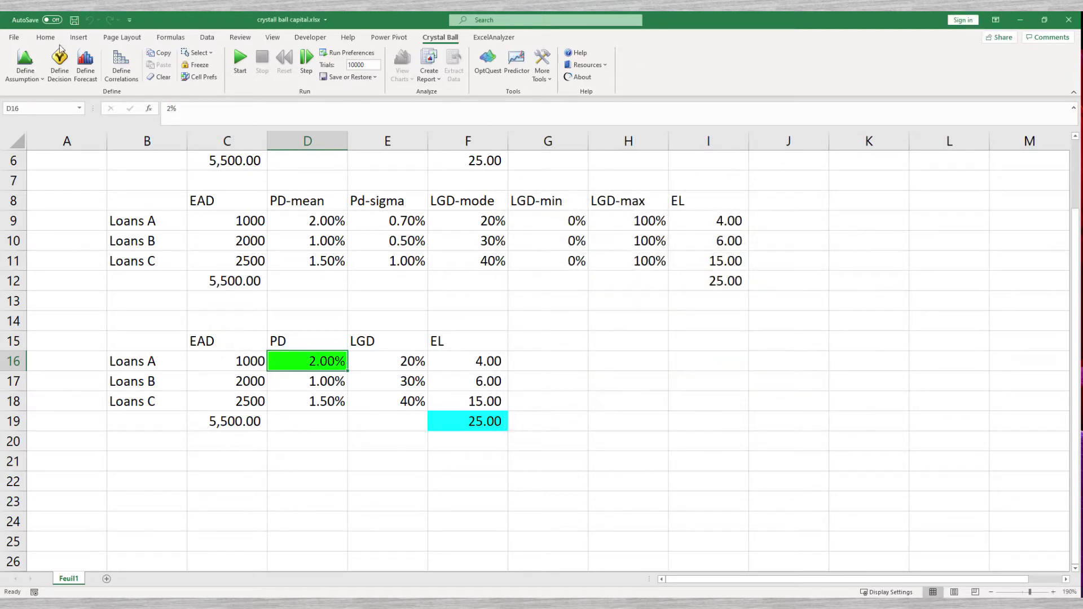
Paste the PD assumption onto D17:D18 for Loans B and C
{"action": "left_click_drag", "start_coordinate": [327, 382], "coordinate": [316, 401]}
{"action": "key", "text": "ctrl+v"}
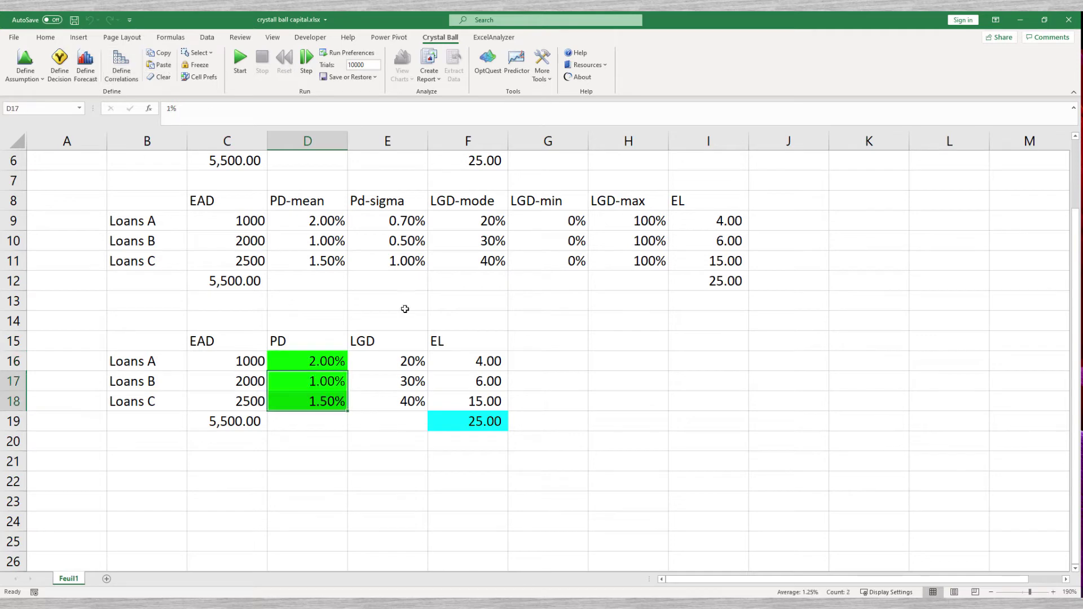
{"action": "left_click", "coordinate": [387, 361]}
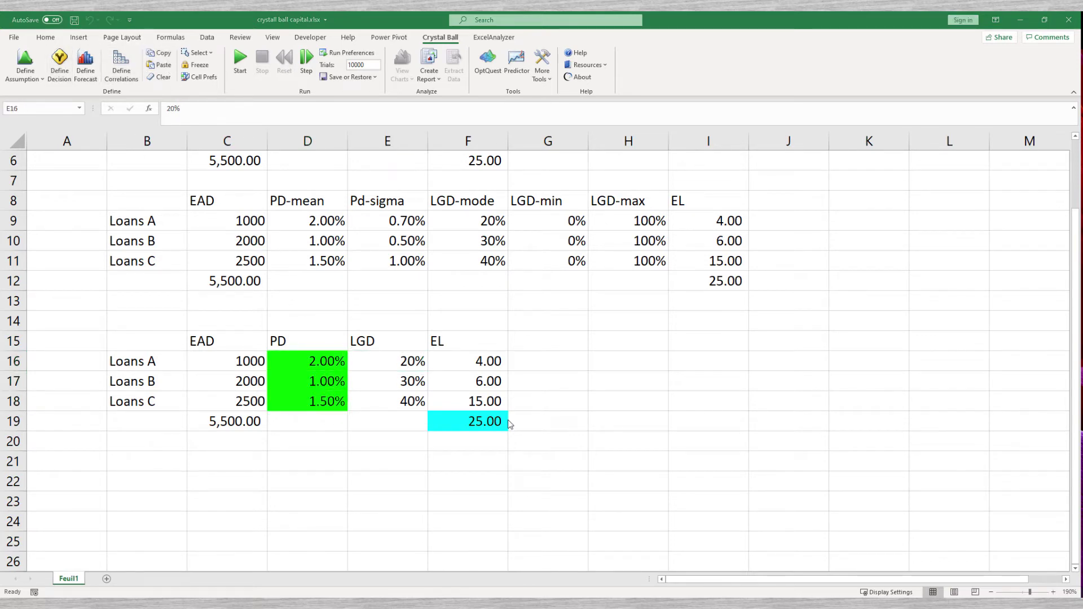
Choose a BetaPERT distribution for the Loans A LGD cell E16
{"action": "left_click", "coordinate": [25, 59]}
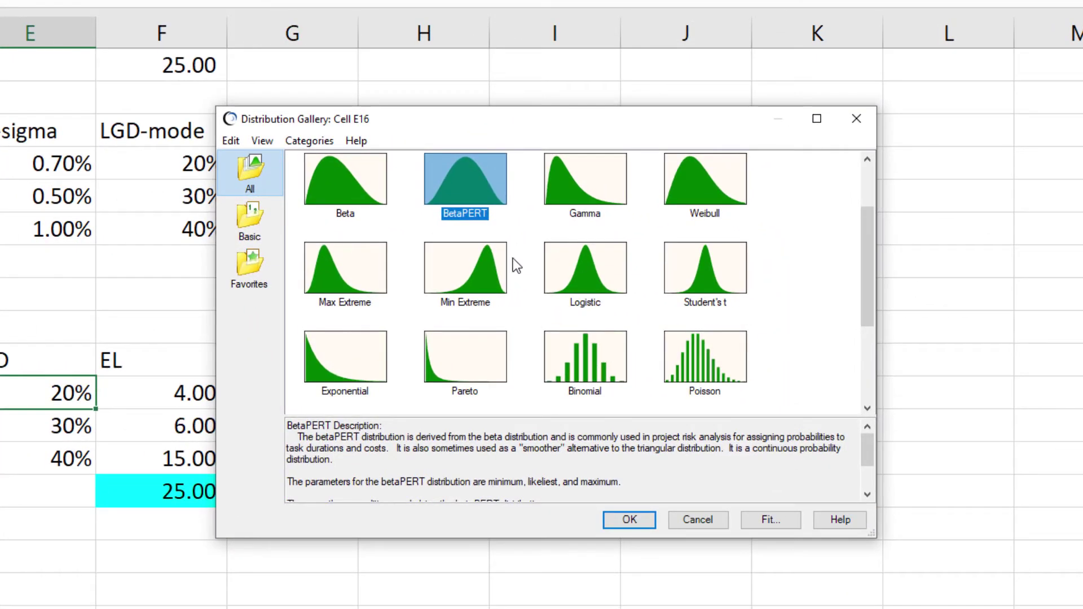
{"action": "key", "text": "Down"}
{"action": "left_click", "coordinate": [472, 198]}
{"action": "left_click", "coordinate": [629, 519]}
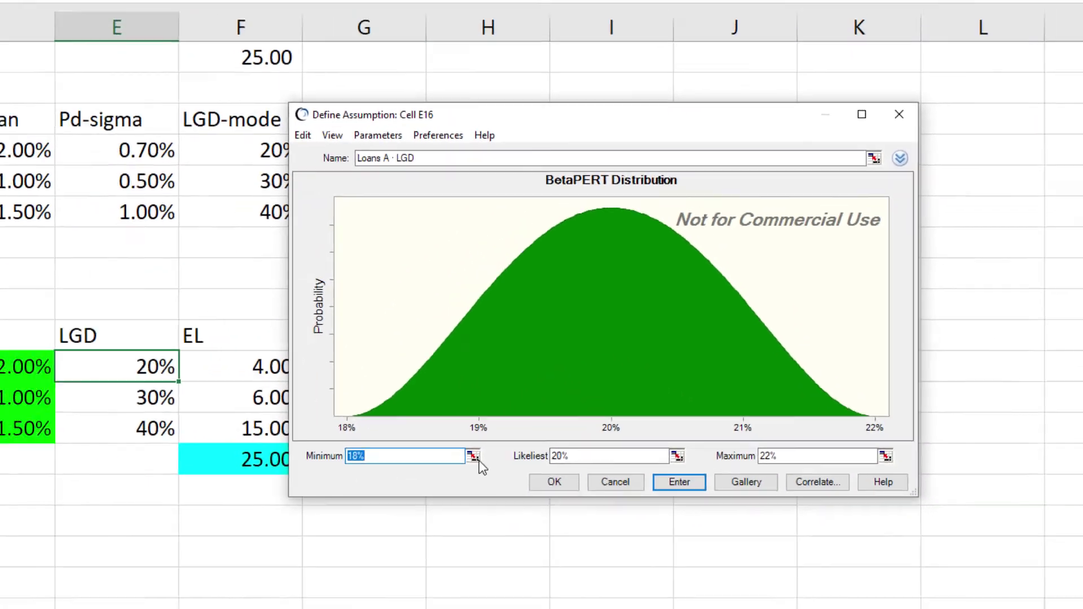
Link the BetaPERT minimum, likeliest and maximum to G9, F9 and H9
{"action": "left_click", "coordinate": [619, 419]}
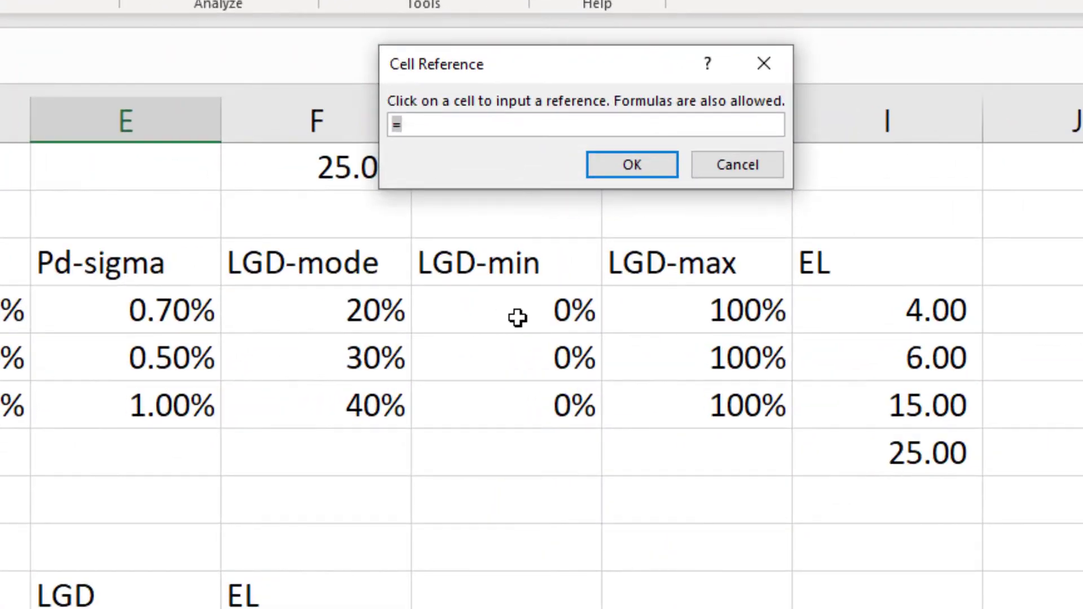
{"action": "left_click", "coordinate": [550, 227]}
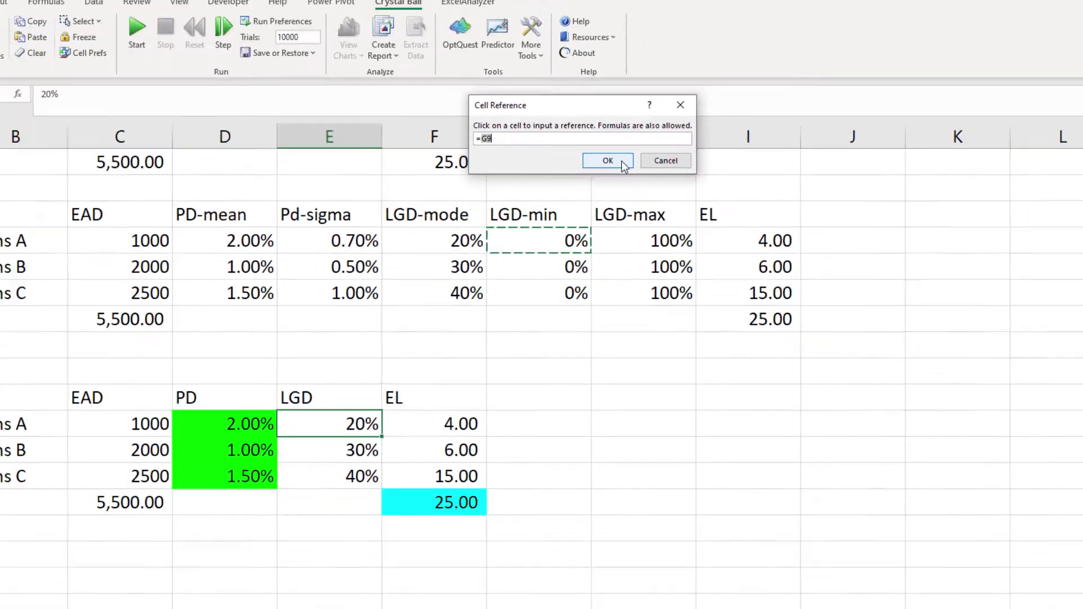
{"action": "left_click", "coordinate": [605, 160]}
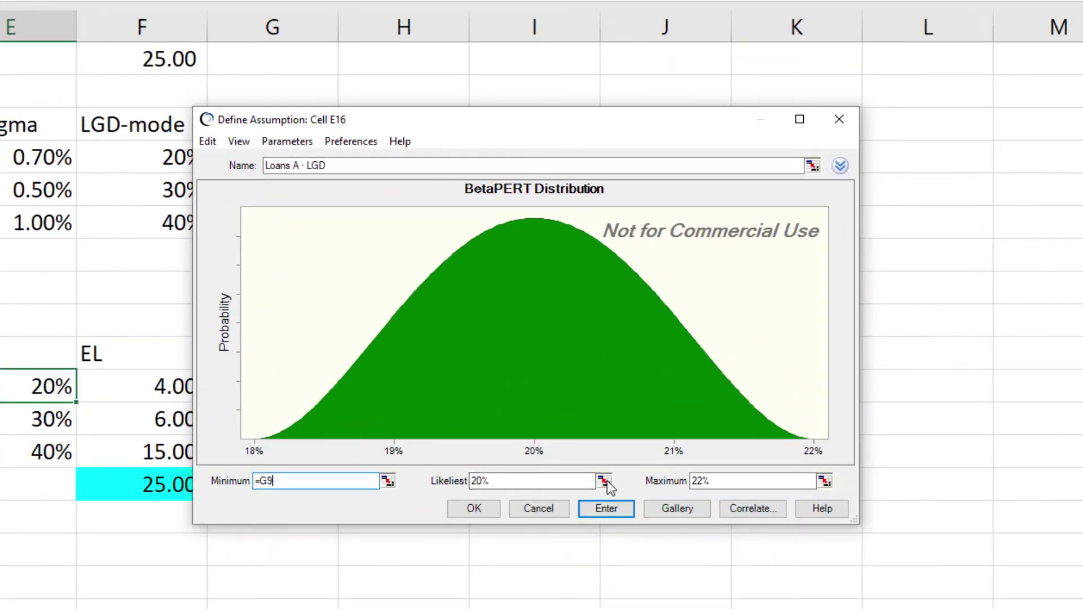
{"action": "left_click", "coordinate": [607, 481]}
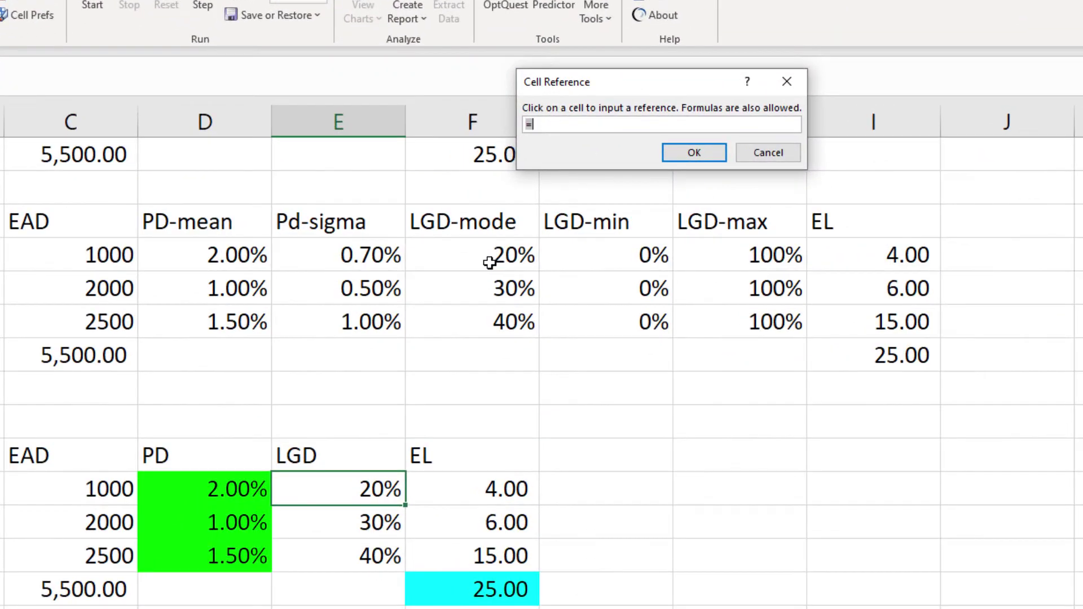
{"action": "left_click", "coordinate": [489, 261]}
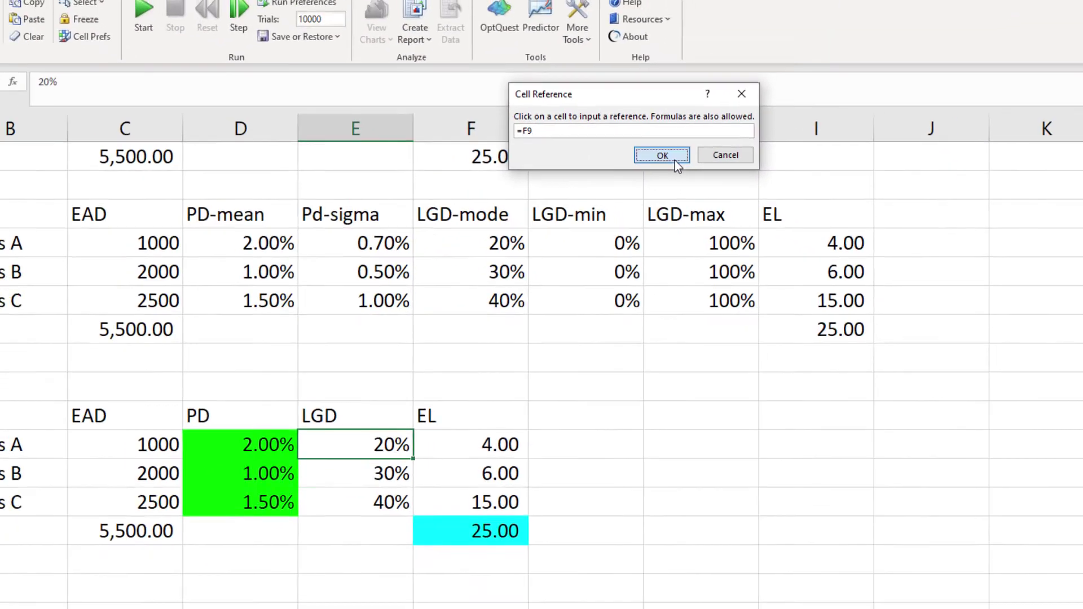
{"action": "left_click", "coordinate": [662, 155]}
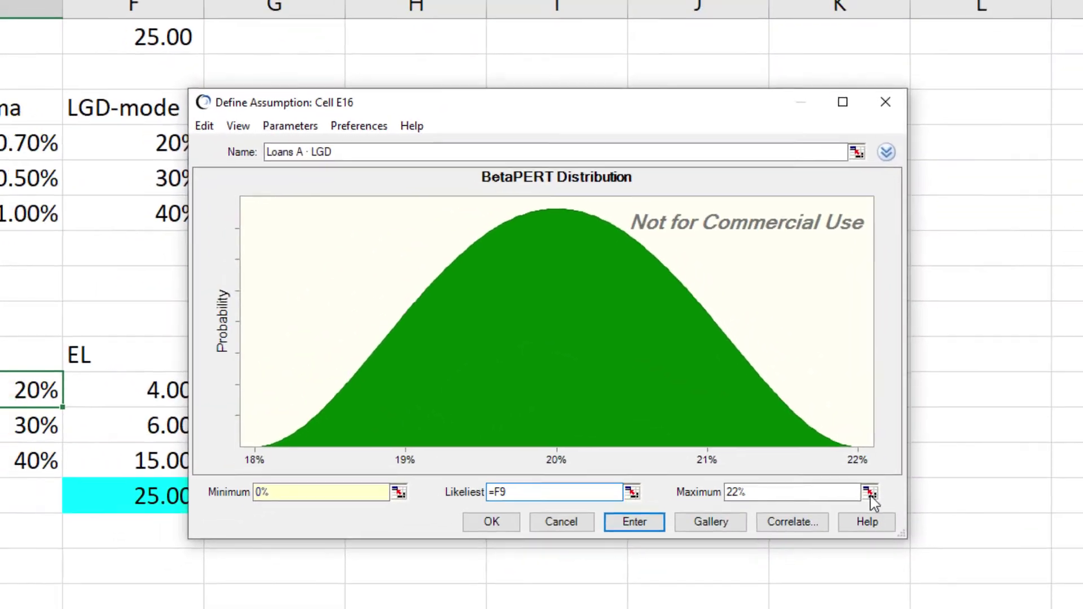
{"action": "left_click", "coordinate": [877, 437]}
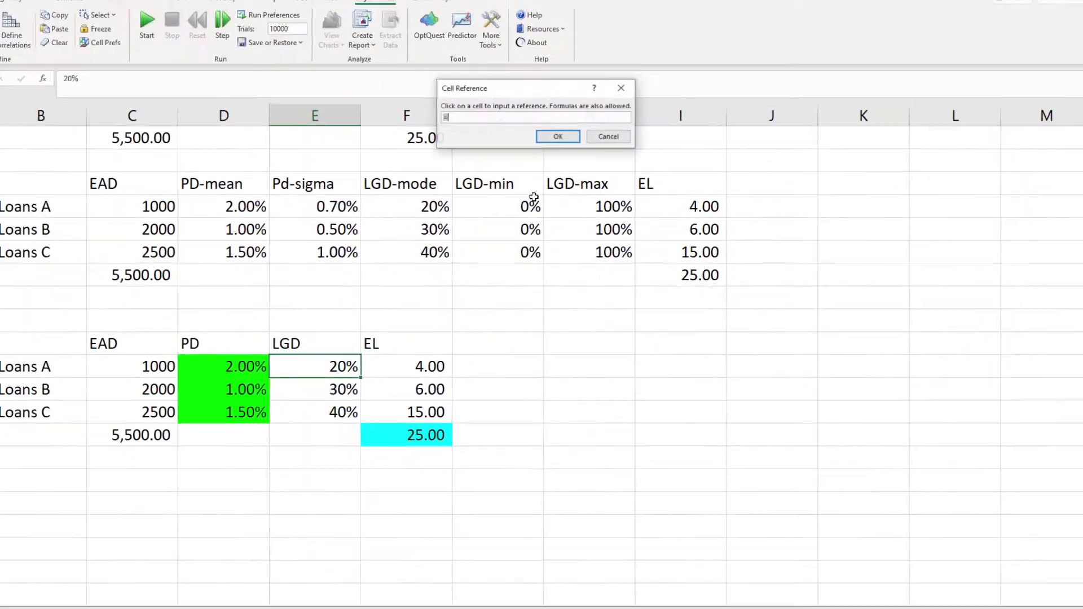
{"action": "left_click", "coordinate": [596, 210]}
{"action": "left_click", "coordinate": [567, 142]}
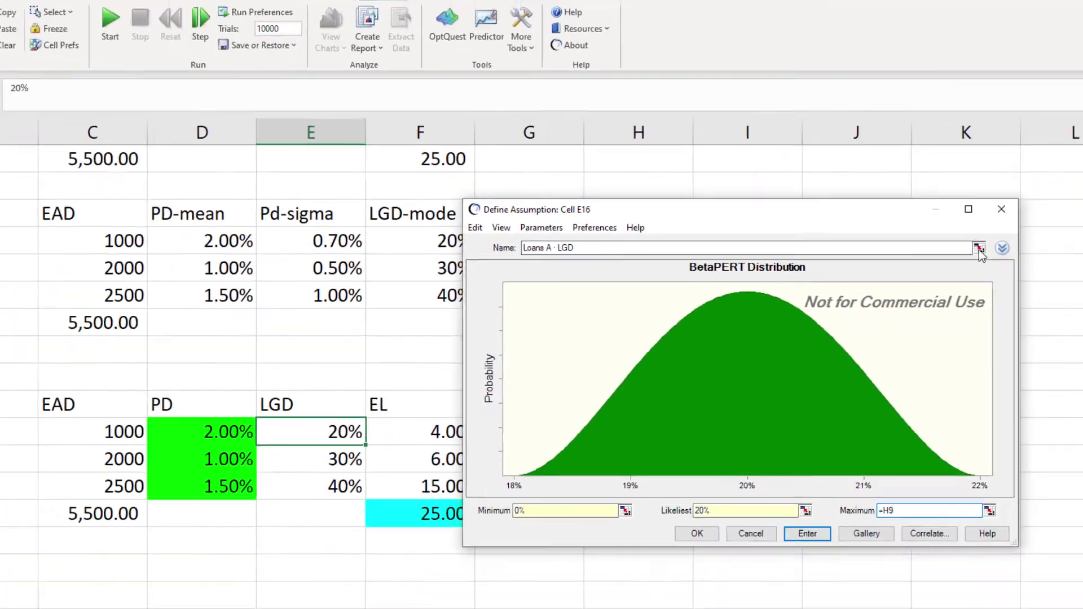
Name the E16 assumption from E$15 and B16, then accept it
{"action": "left_click", "coordinate": [979, 249]}
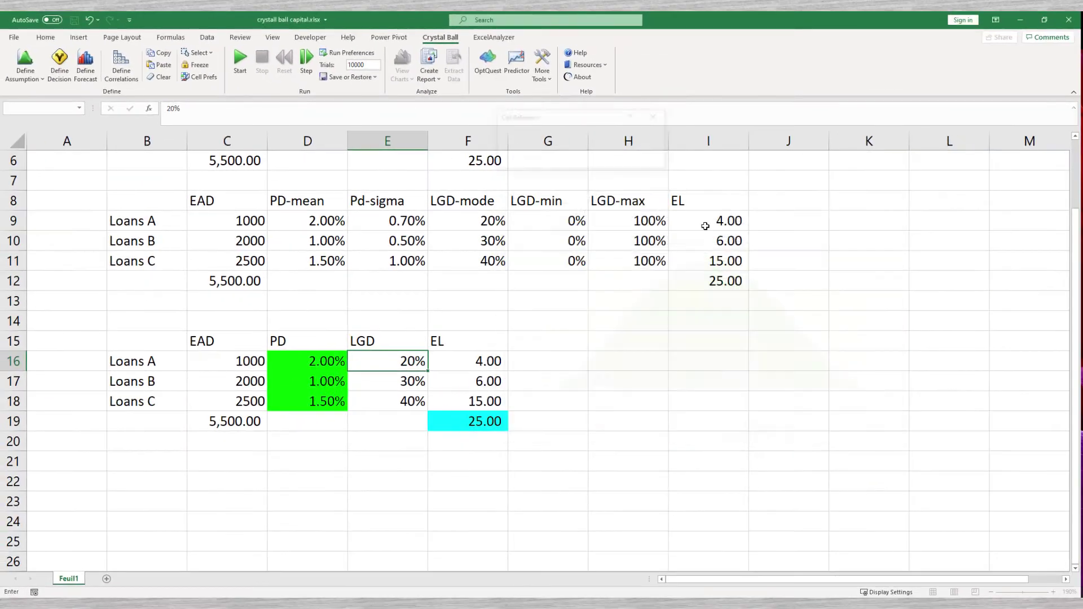
{"action": "left_click", "coordinate": [363, 341]}
{"action": "key", "text": "F4"}
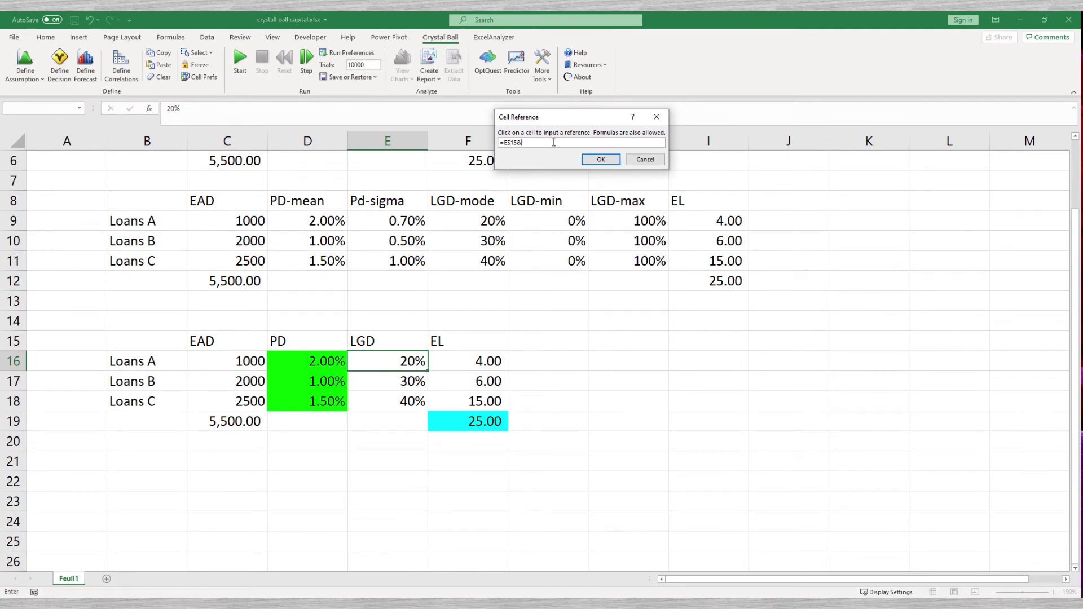
{"action": "left_click", "coordinate": [121, 365]}
{"action": "left_click", "coordinate": [601, 159]}
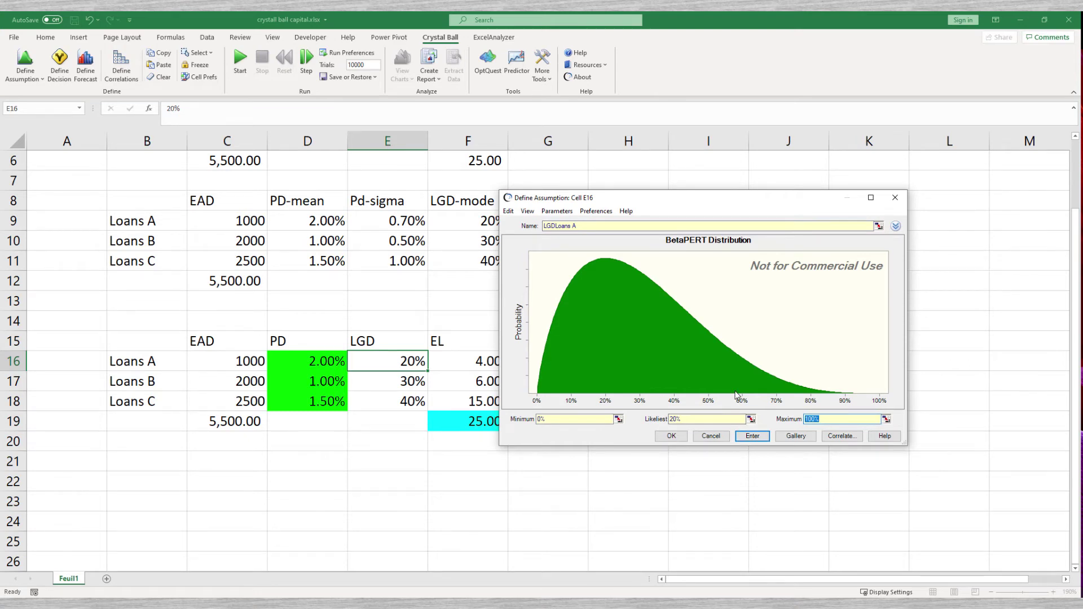
{"action": "left_click", "coordinate": [670, 437]}
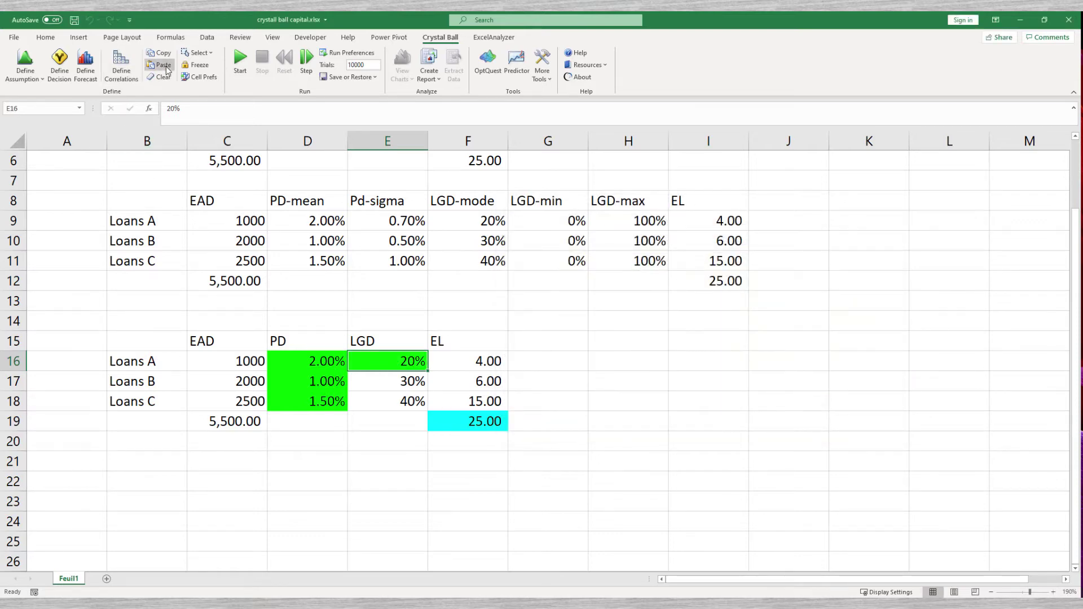
Paste the LGD assumption onto E17:E18 for Loans B and C
{"action": "left_click_drag", "start_coordinate": [410, 381], "coordinate": [412, 401]}
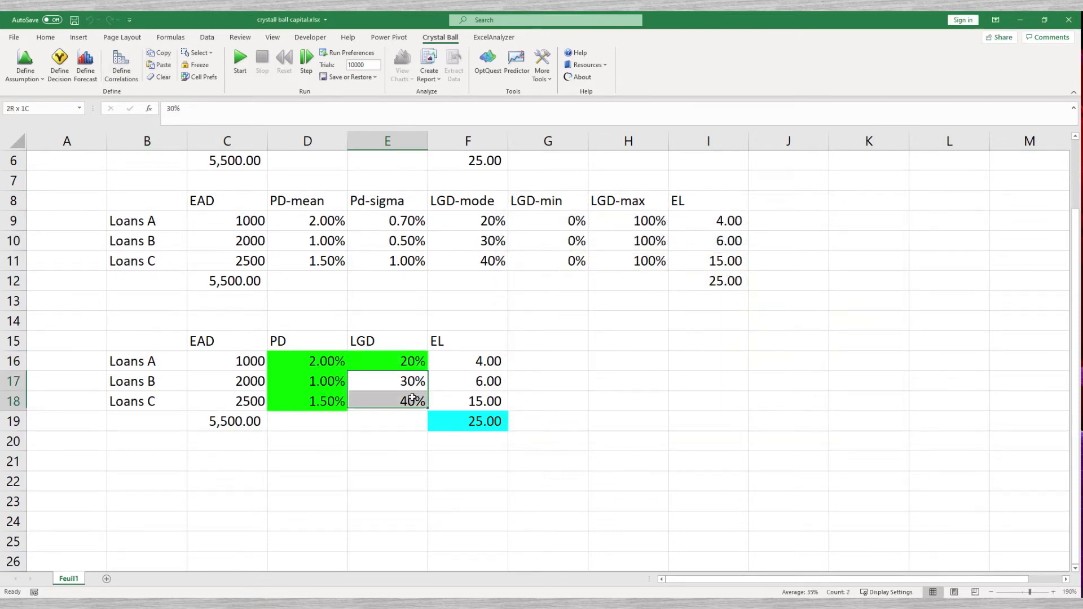
{"action": "left_click", "coordinate": [162, 66]}
{"action": "left_click", "coordinate": [620, 381]}
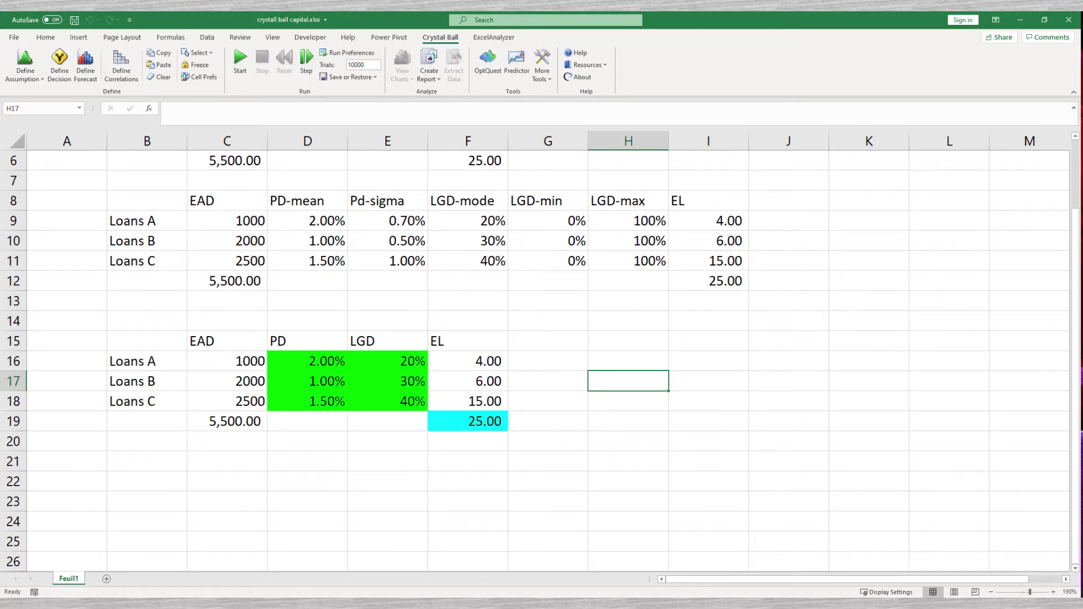
Define F19 as a forecast named from the EL header F15
{"action": "left_click", "coordinate": [464, 420]}
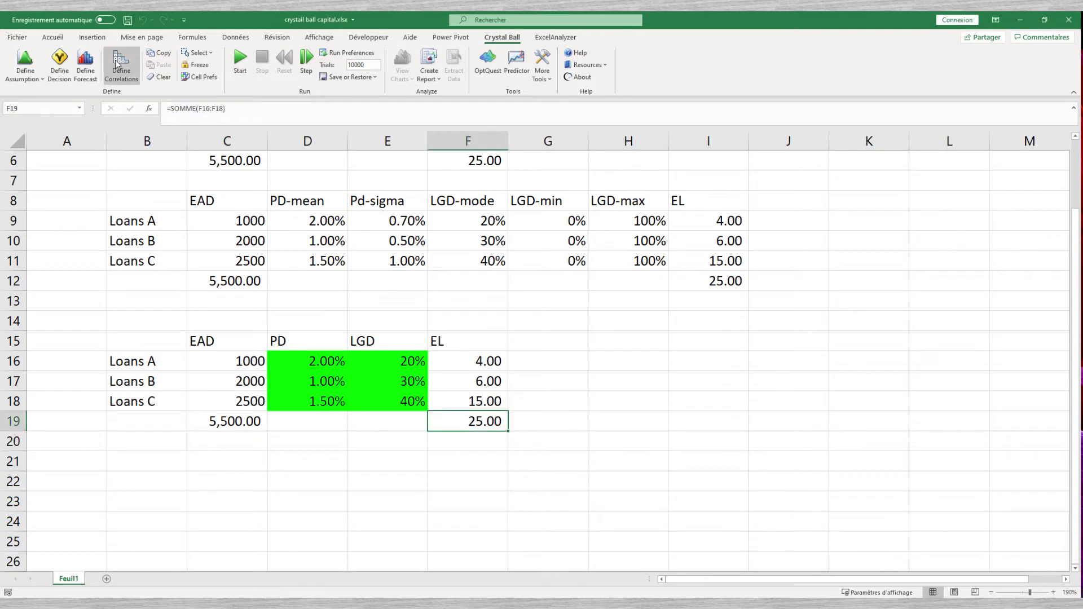
{"action": "left_click", "coordinate": [85, 63]}
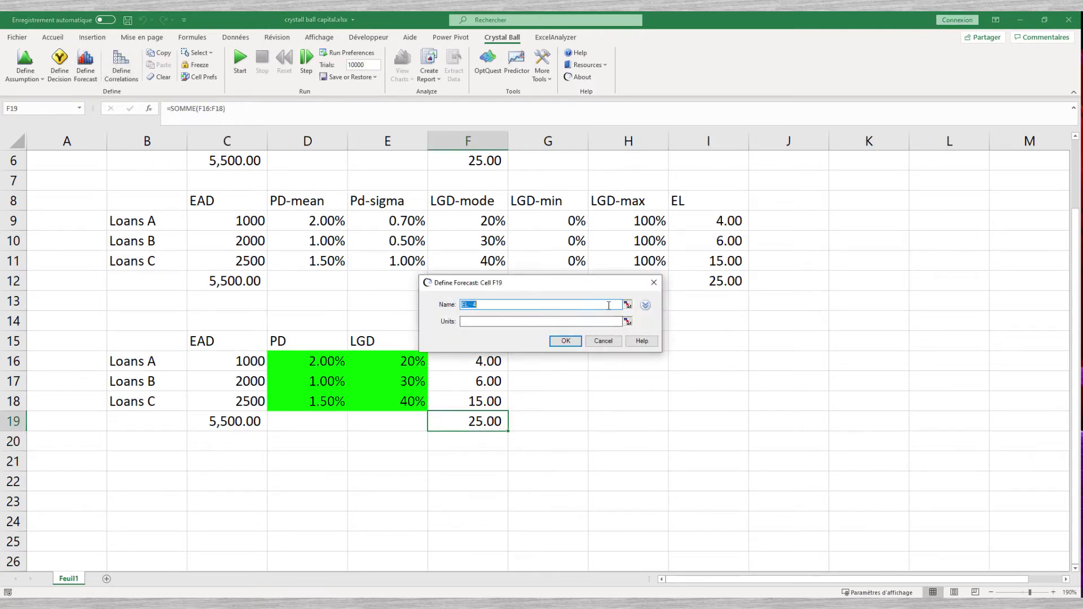
{"action": "left_click", "coordinate": [628, 305]}
{"action": "left_click", "coordinate": [460, 341]}
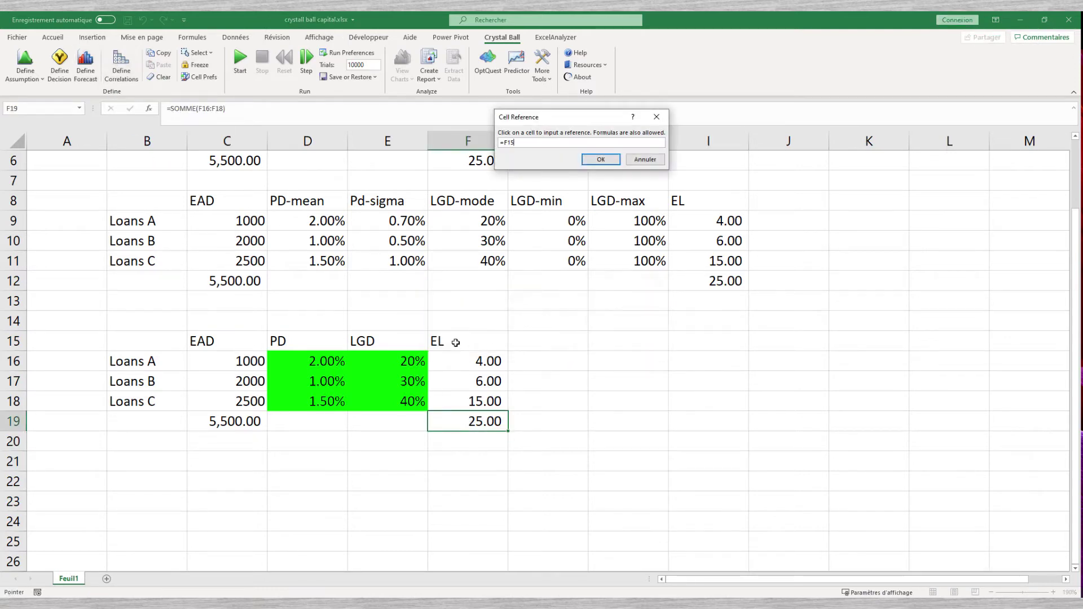
{"action": "left_click", "coordinate": [598, 159]}
{"action": "left_click", "coordinate": [568, 340]}
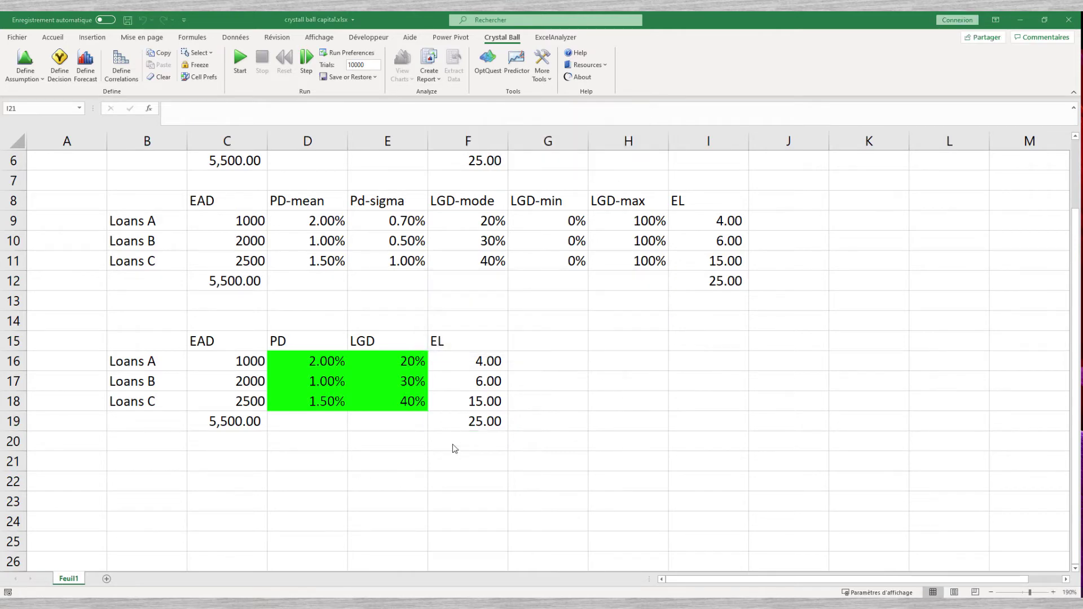
Redefine the F19 forecast, relinking its name to F15, and accept it
{"action": "left_click", "coordinate": [466, 420]}
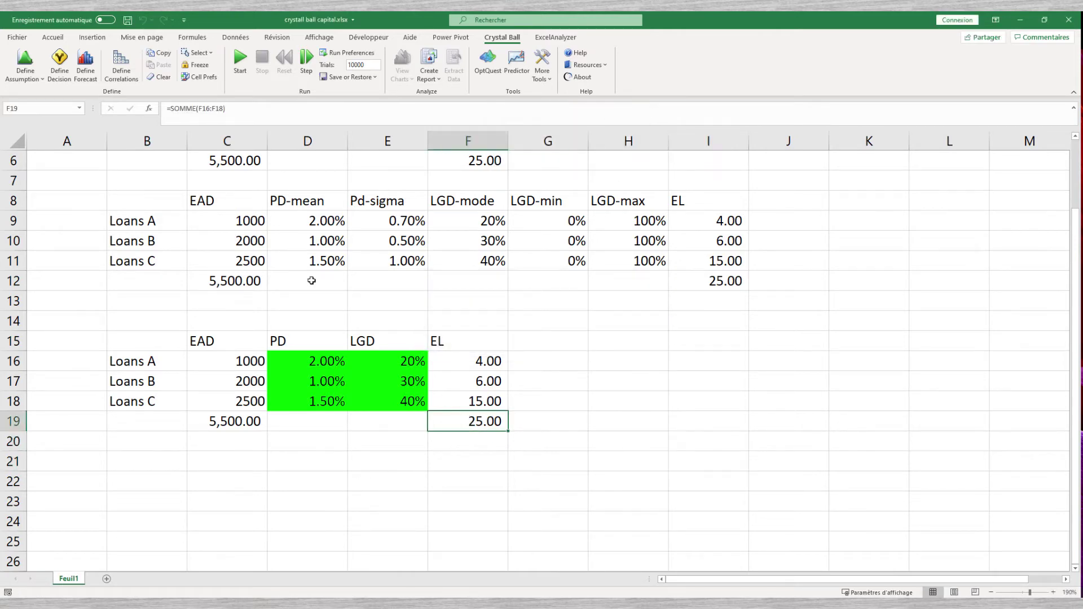
{"action": "left_click", "coordinate": [86, 63]}
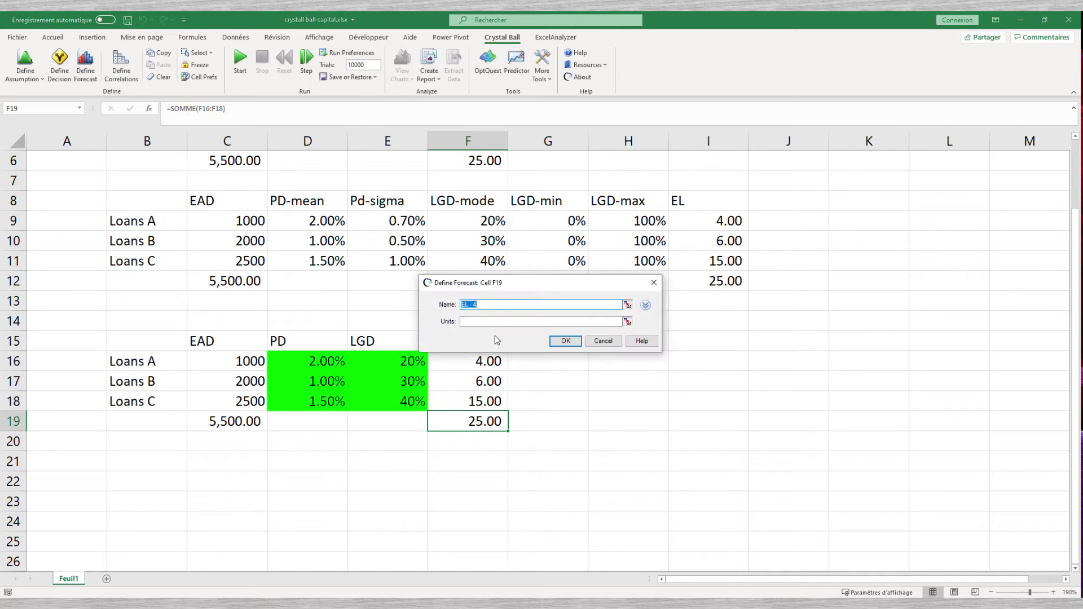
{"action": "key", "text": "Return"}
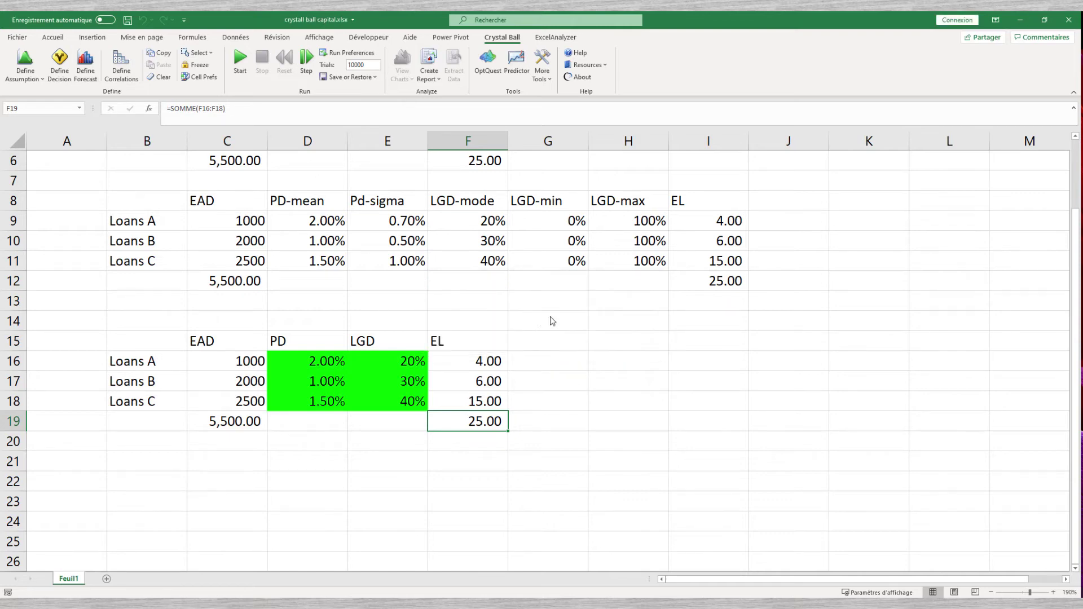
{"action": "left_click", "coordinate": [452, 340]}
{"action": "left_click", "coordinate": [598, 159]}
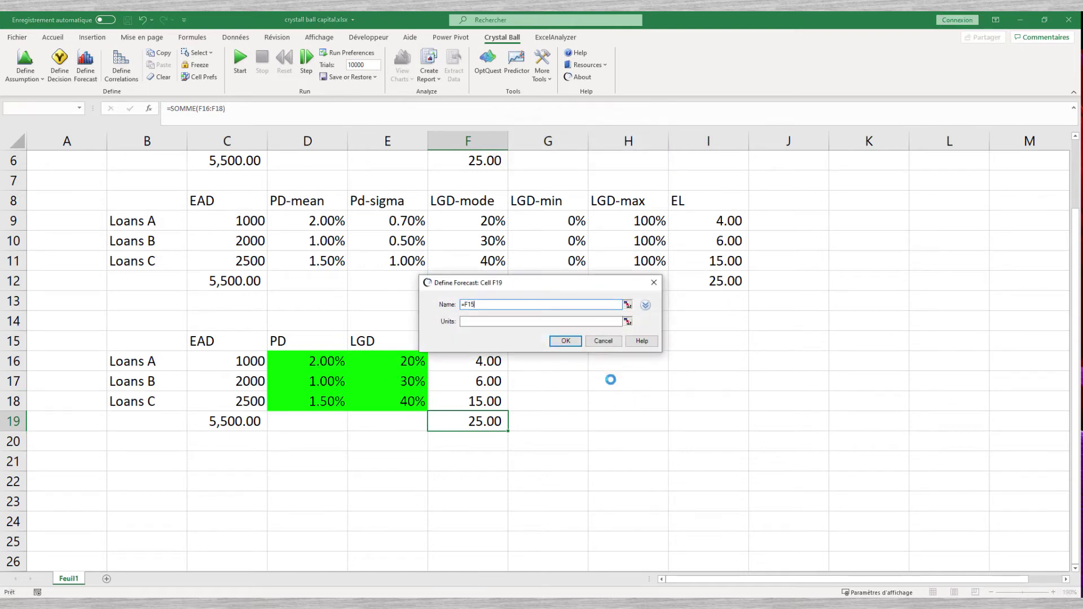
{"action": "left_click", "coordinate": [565, 341]}
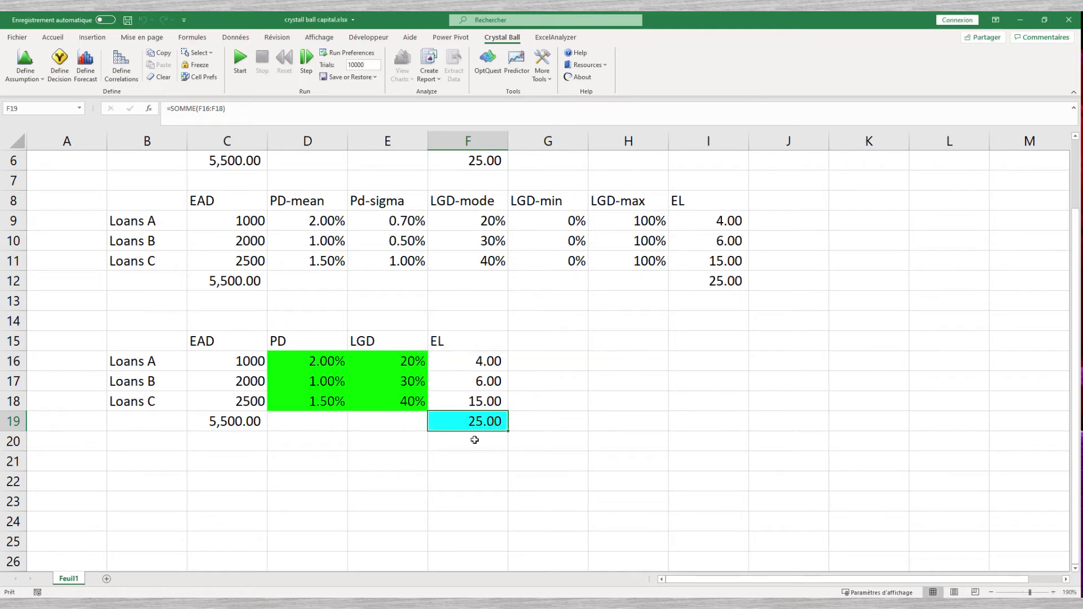
Run the 10,000-trial simulation at full speed with the EL chart beside the tables
{"action": "left_click", "coordinate": [518, 442]}
{"action": "key", "text": "ctrl+alt+r"}
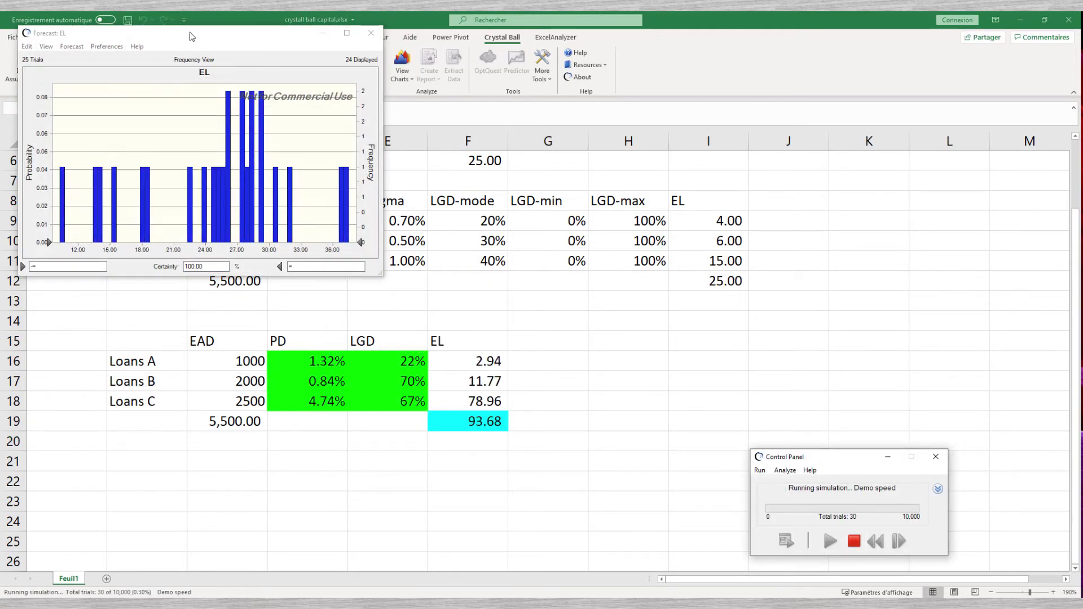
{"action": "left_click_drag", "start_coordinate": [191, 37], "coordinate": [680, 155]}
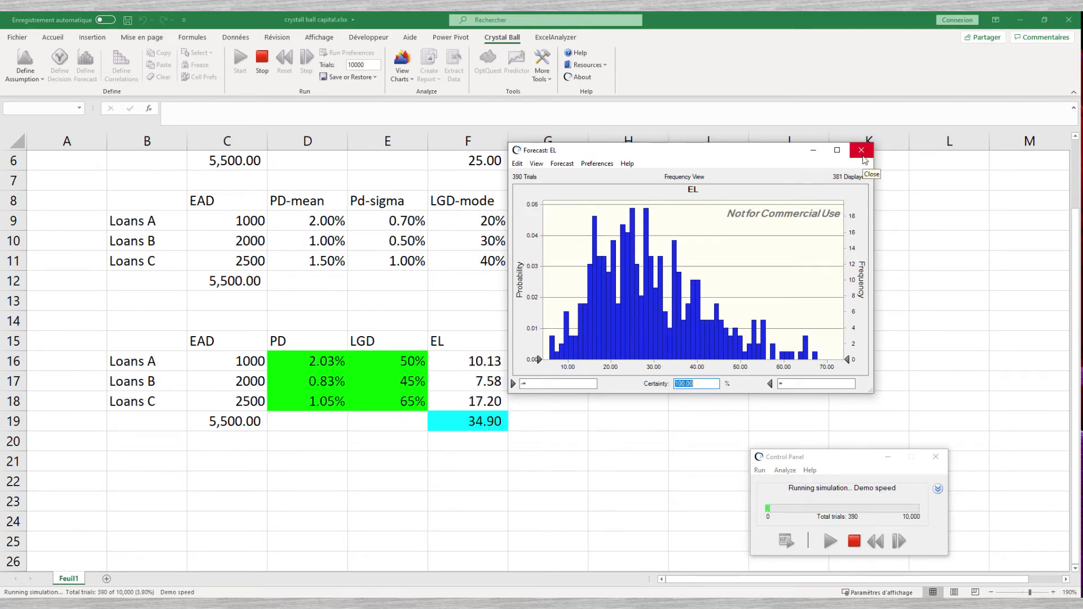
{"action": "left_click", "coordinate": [658, 440]}
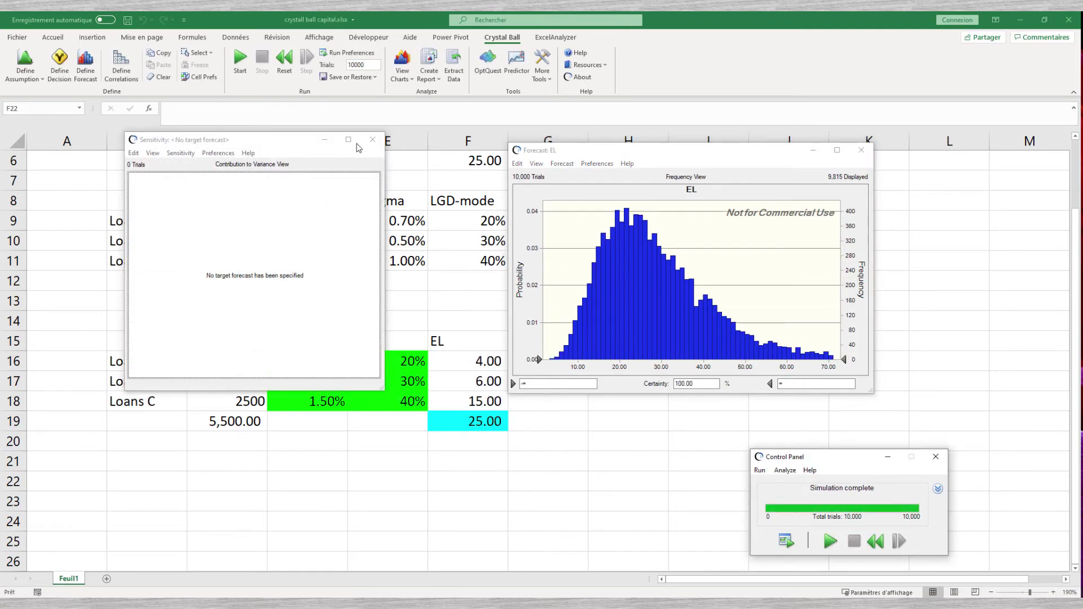
Close the simulation progress window, leaving the EL histogram open
{"action": "left_click", "coordinate": [933, 457]}
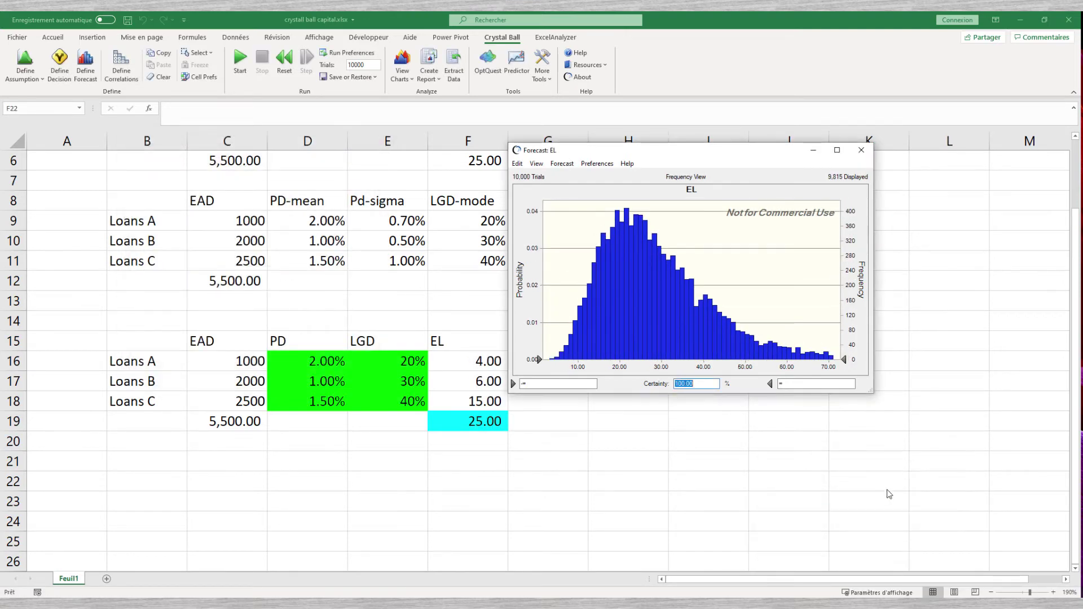